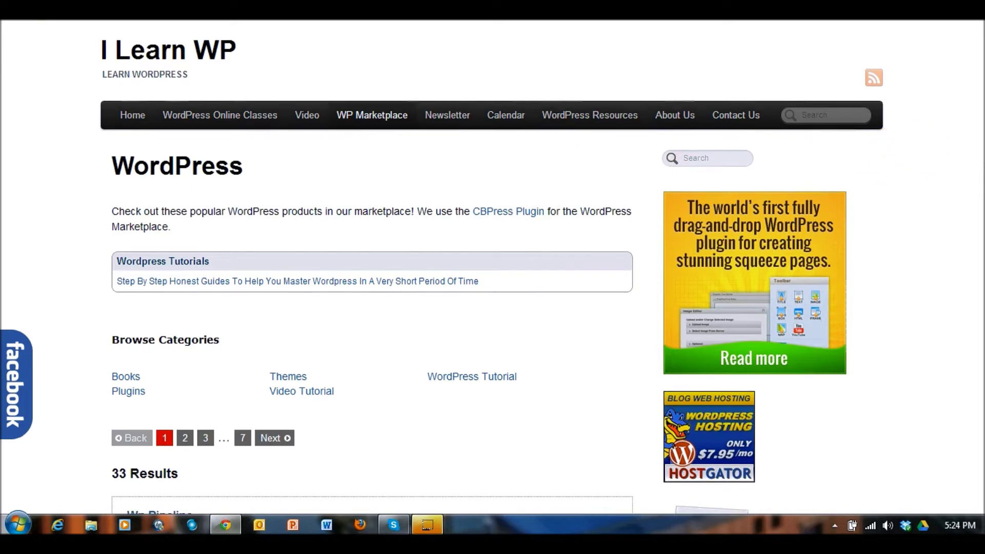
scroll(493, 267, down, 3)
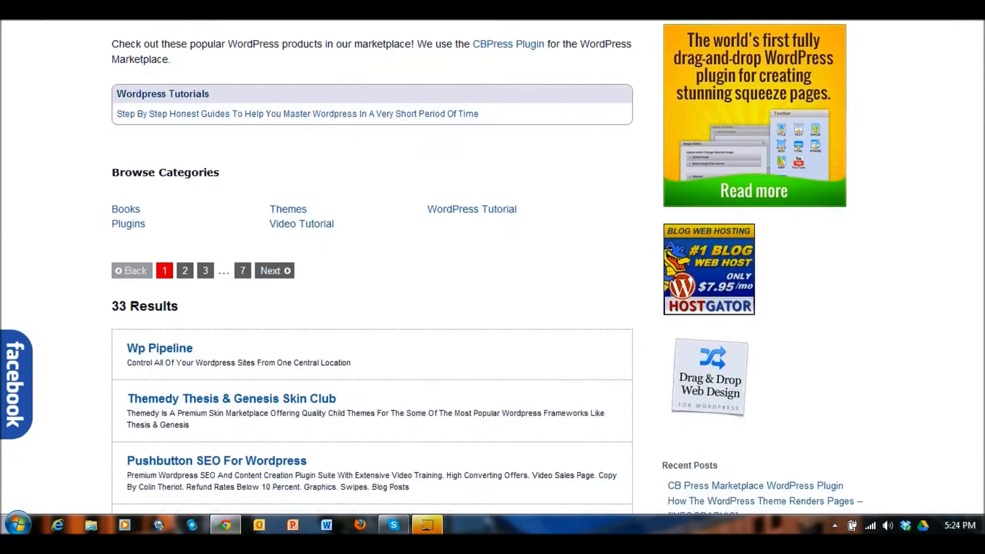
scroll(493, 266, down, 1)
scroll(482, 267, up, 1)
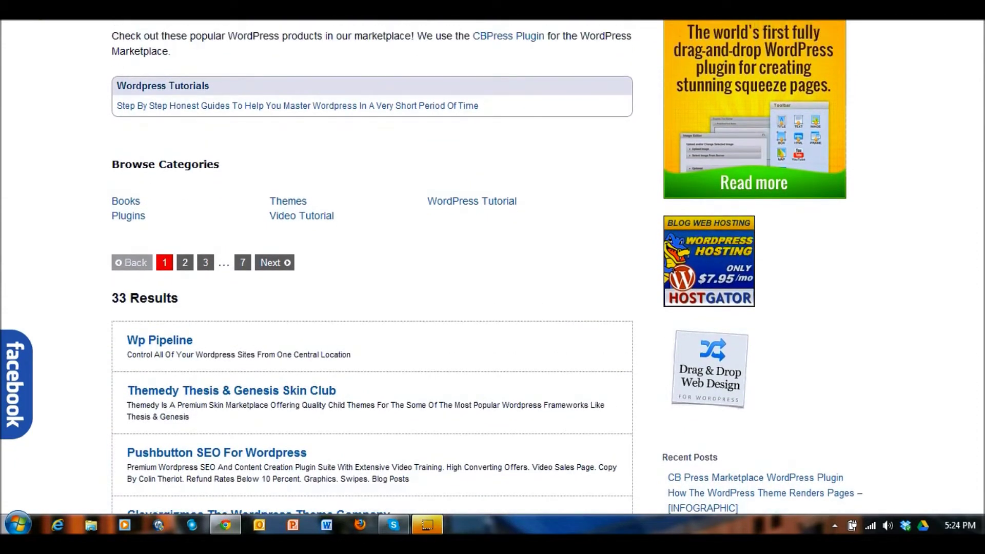
scroll(493, 267, down, 1)
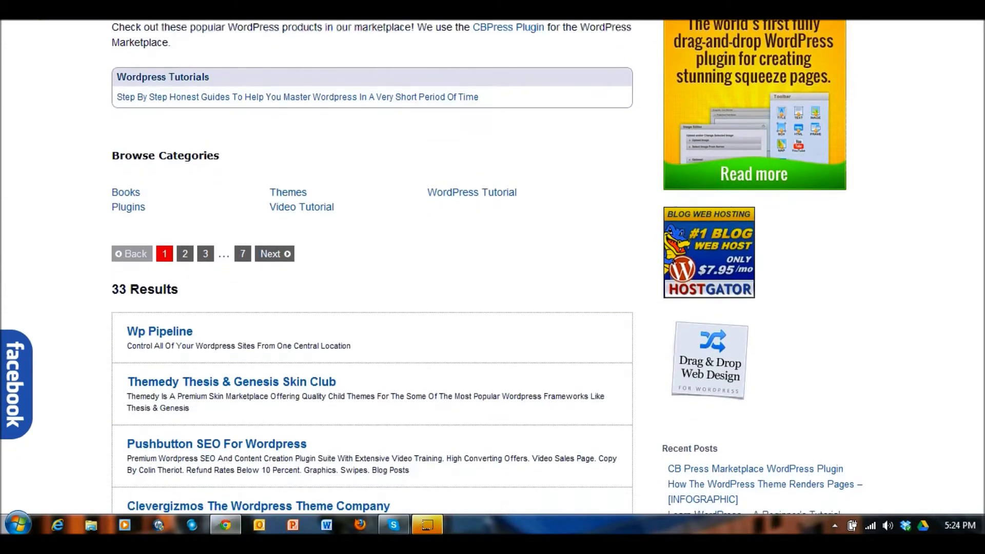
scroll(492, 266, down, 1)
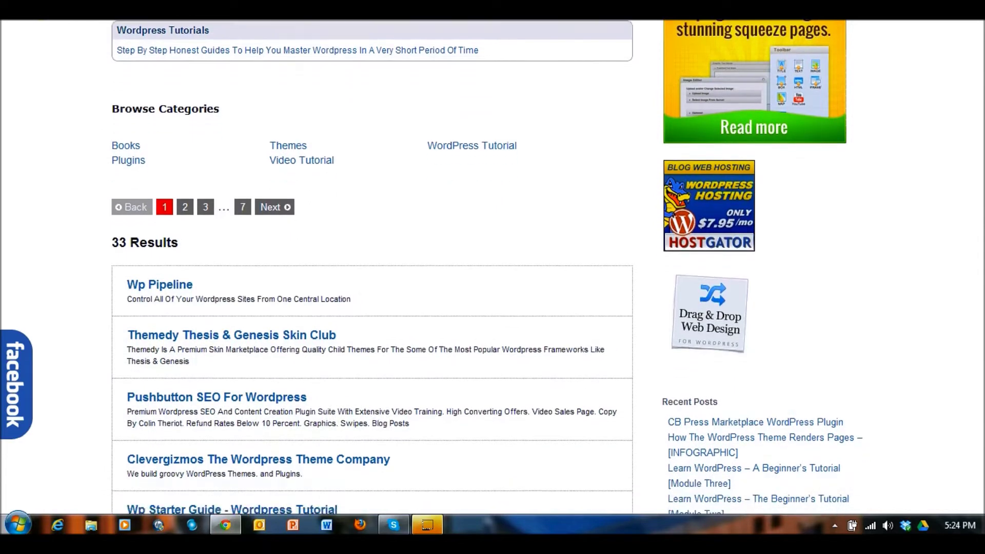
scroll(493, 266, up, 3)
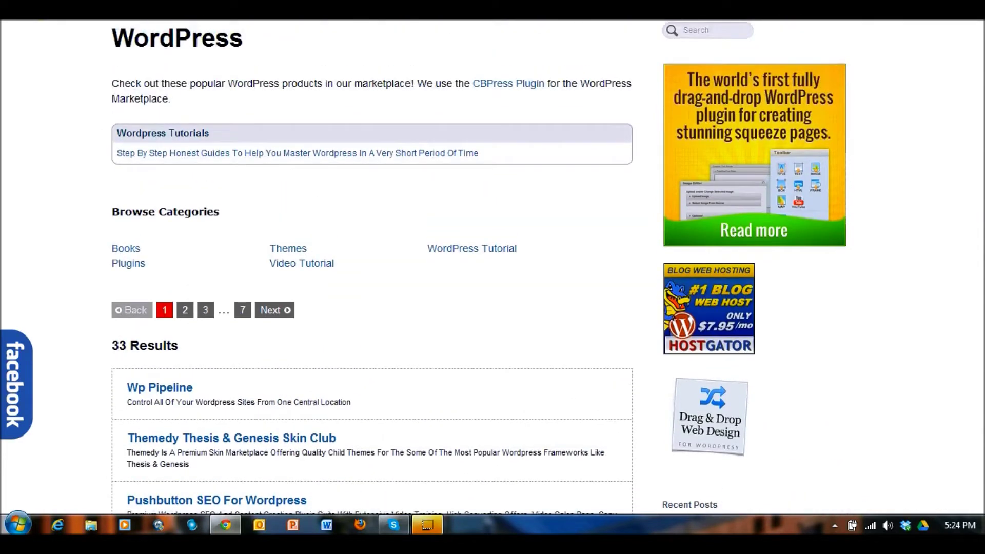
scroll(492, 266, down, 1)
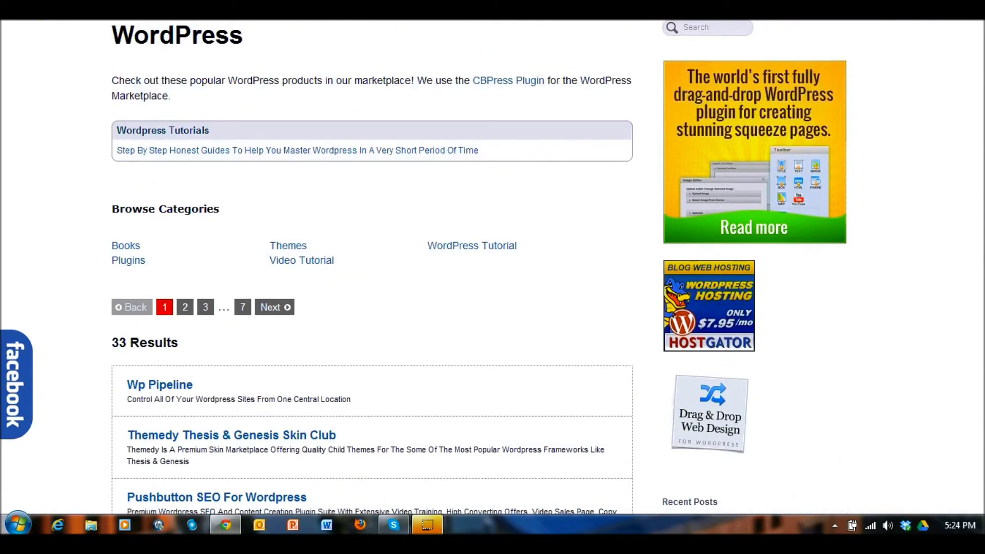
scroll(492, 267, down, 3)
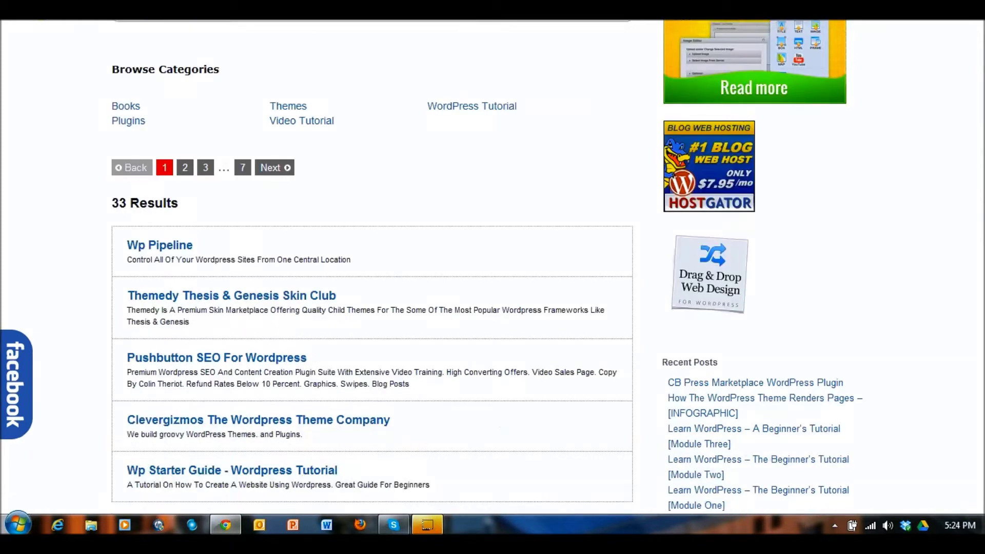
scroll(492, 267, down, 2)
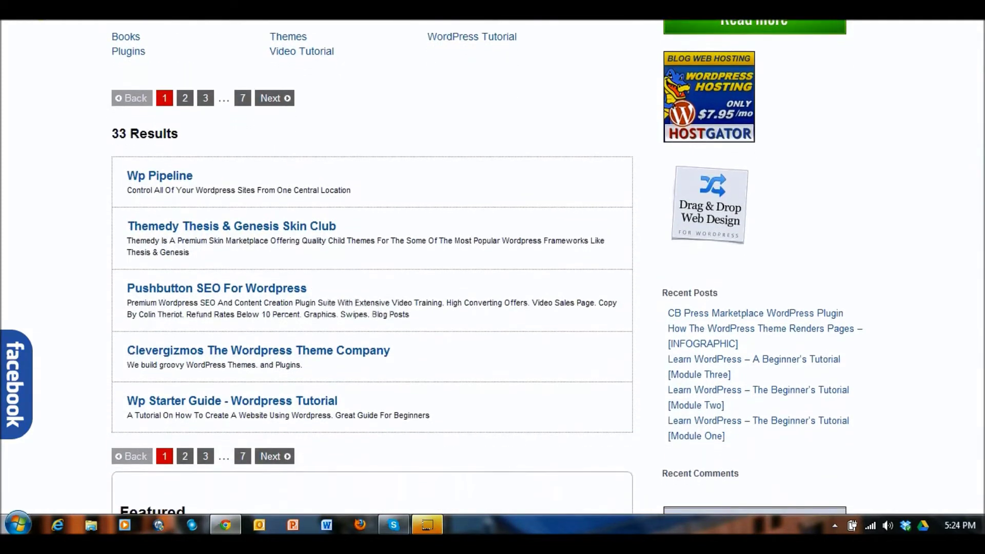
scroll(493, 267, down, 1)
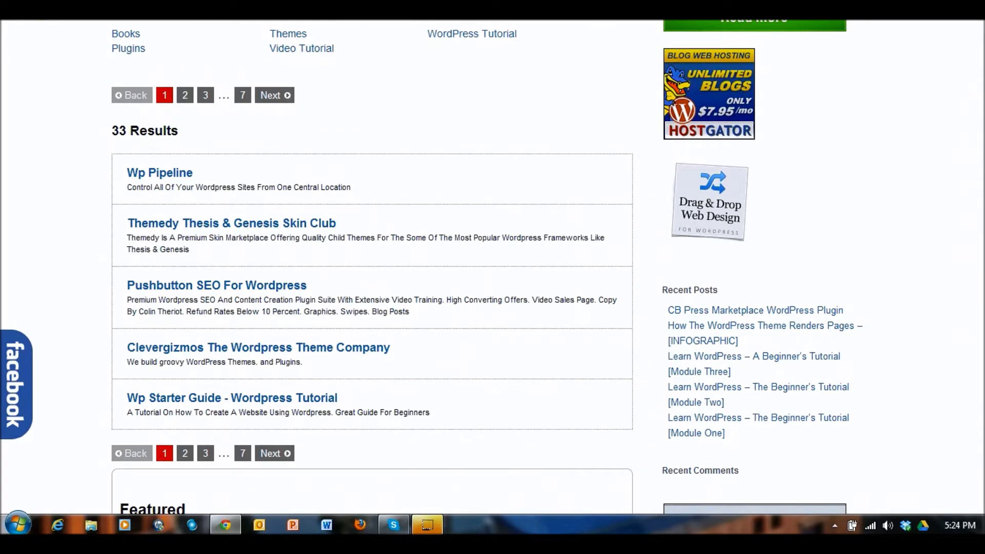
scroll(493, 266, down, 1)
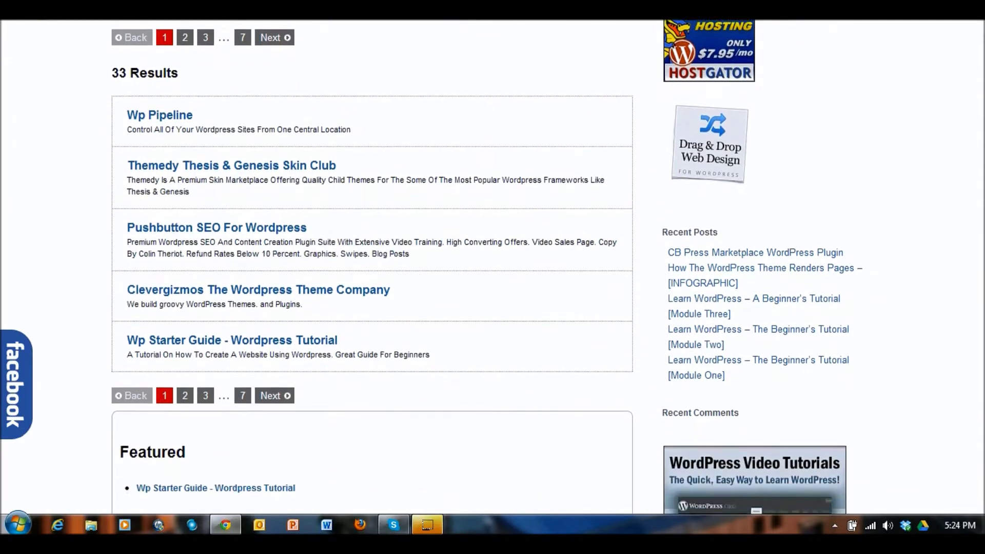
scroll(482, 267, down, 1)
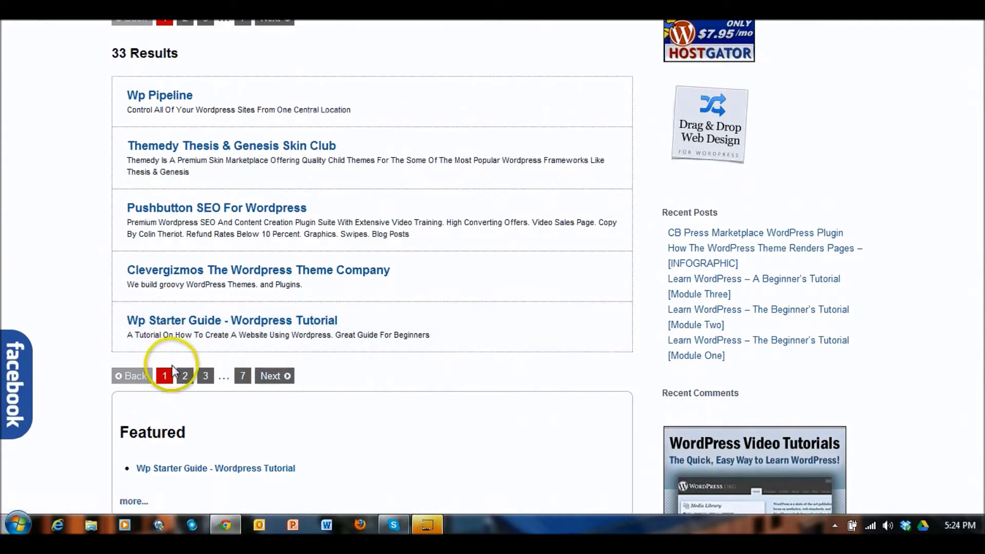
Show page 2 of the 33 marketplace results and scroll through its listed products
click(185, 379)
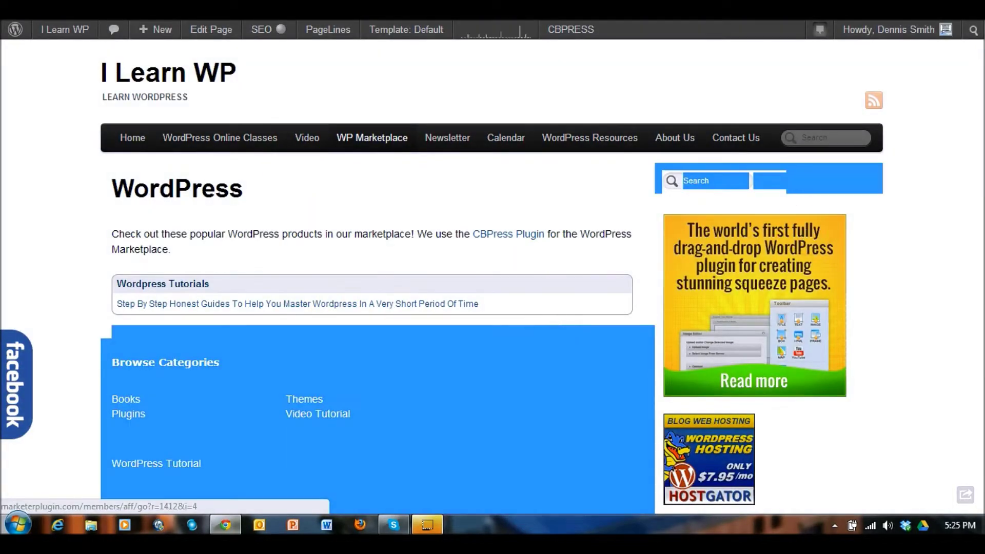
scroll(838, 170, down, 5)
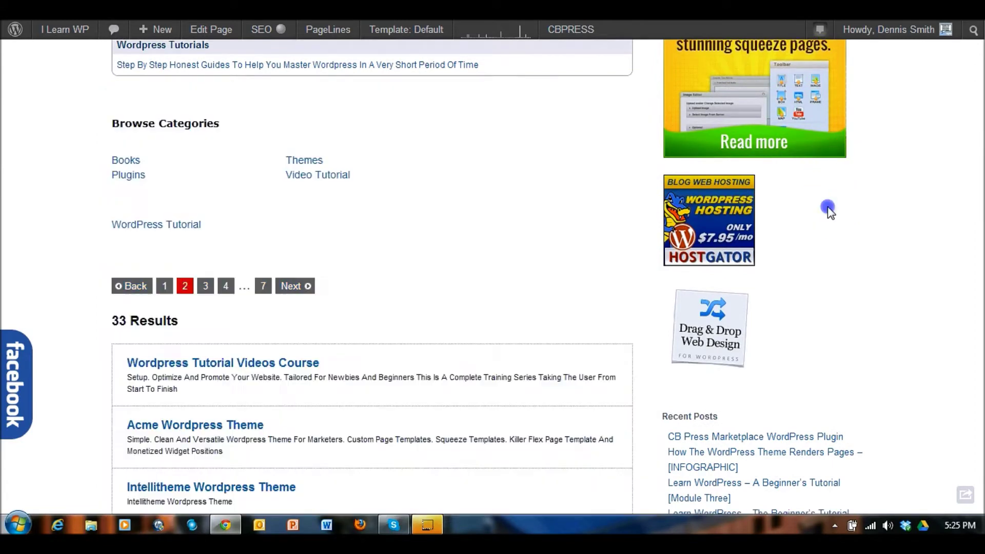
scroll(372, 277, down, 7)
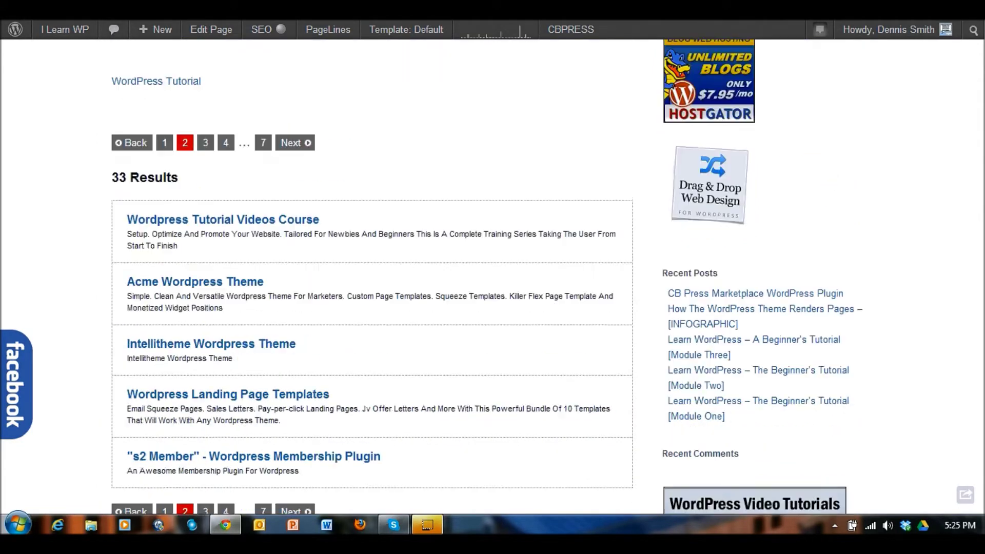
scroll(372, 277, down, 1)
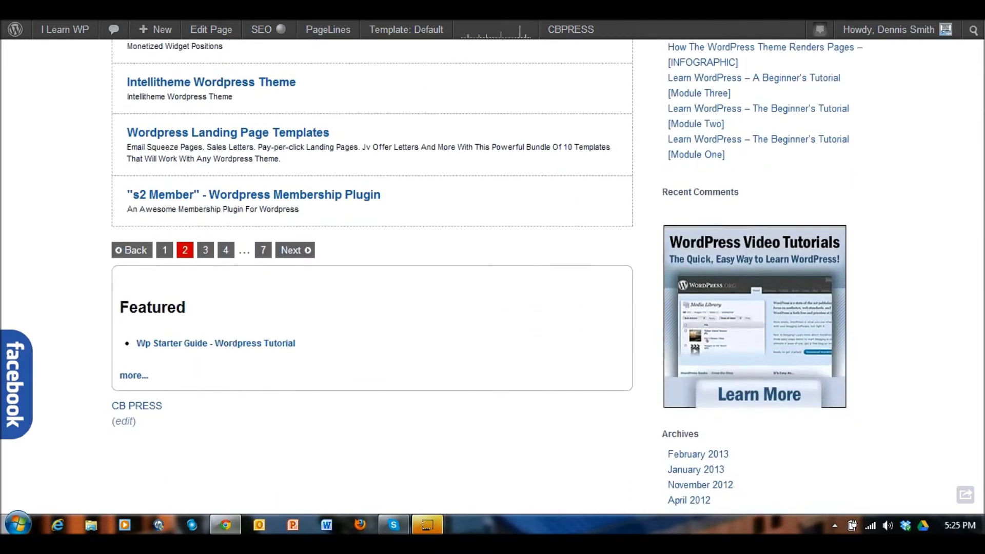
scroll(372, 277, down, 1)
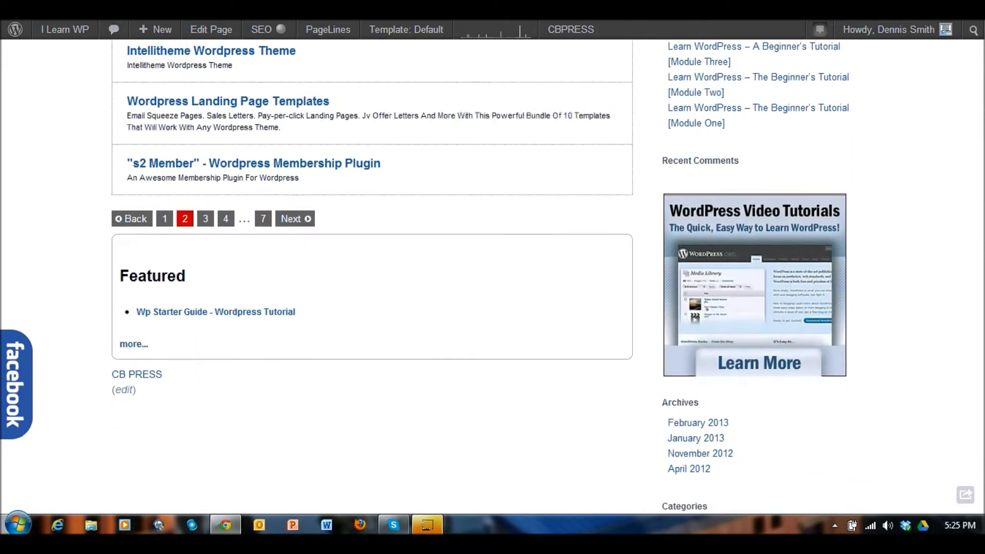
scroll(372, 277, up, 8)
scroll(372, 277, up, 2)
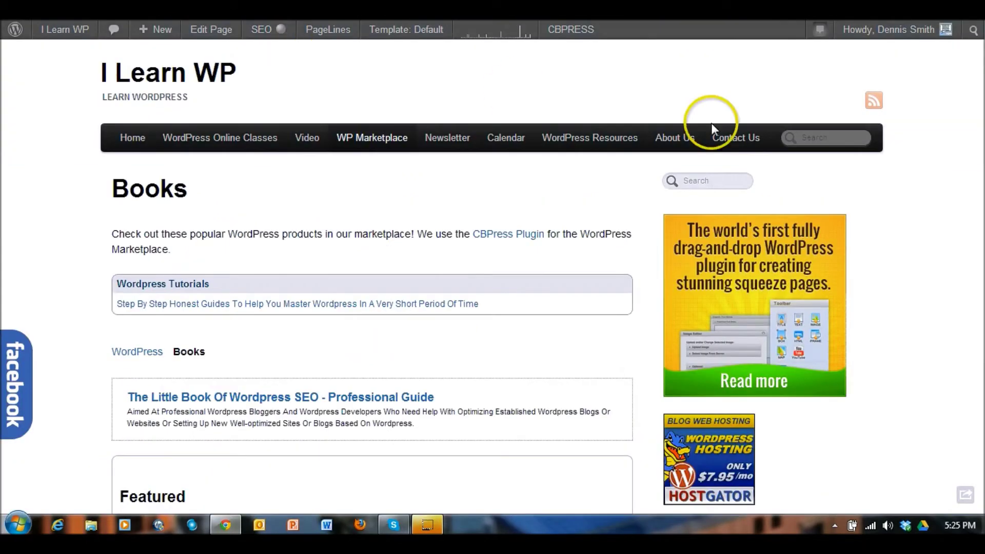
Scroll down the Books category page listing The Little Book Of Wordpress SEO - Professional Guide
scroll(491, 279, down, 7)
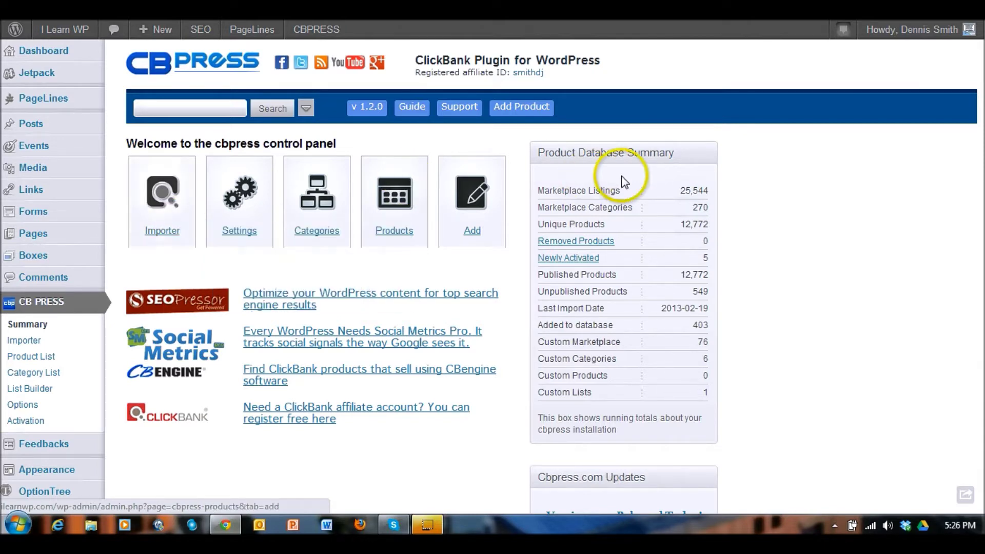
Read the Product Database Summary row tooltips, then open the ClickBank Marketplace Importer
mouse_move(701, 205)
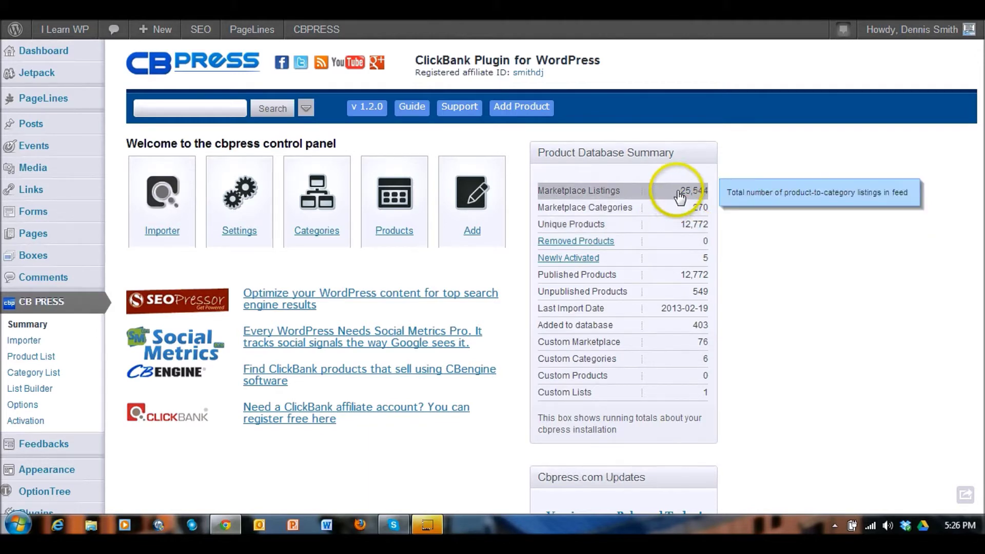
mouse_move(685, 318)
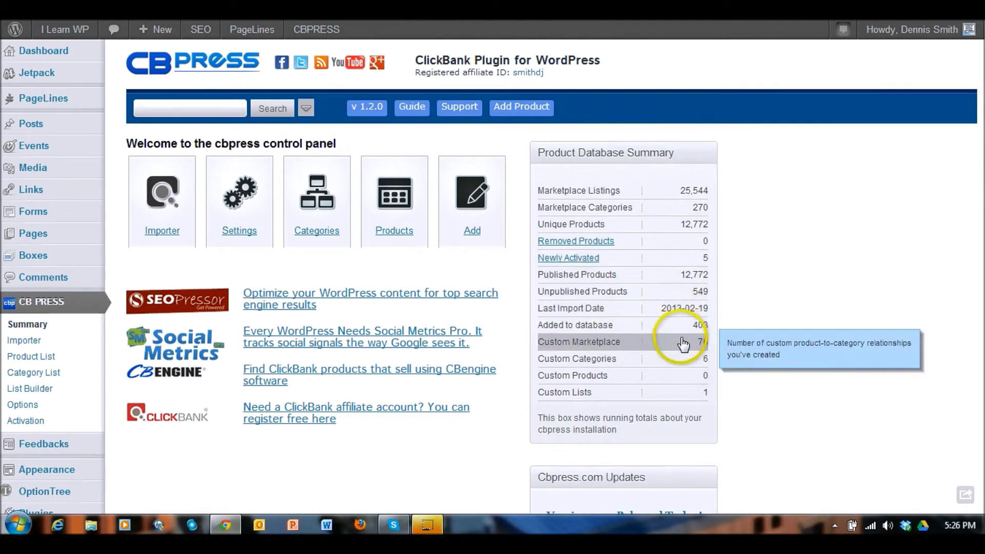
mouse_move(683, 350)
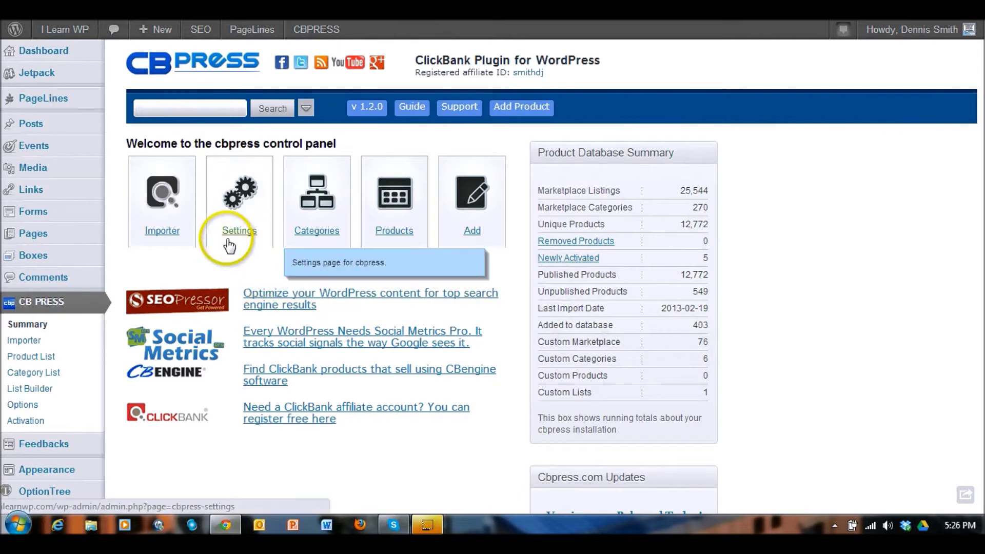
mouse_move(177, 238)
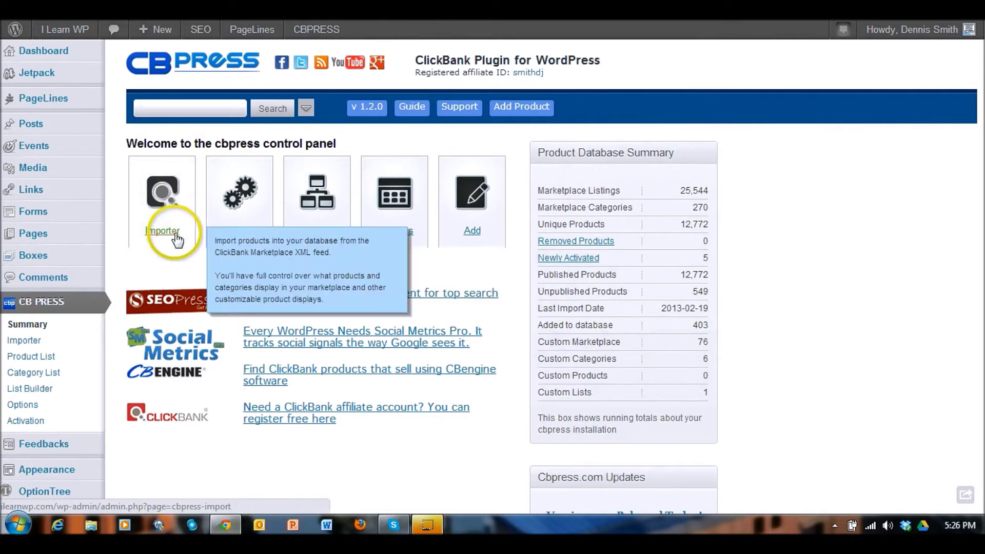
click(39, 341)
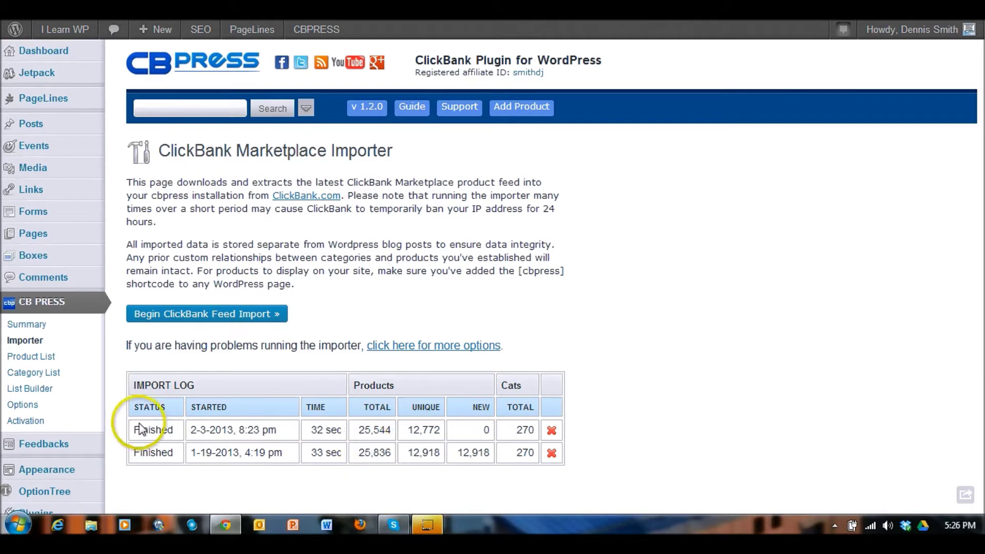
Open the CB Press Product List of 13,321 imported ClickBank products
click(47, 359)
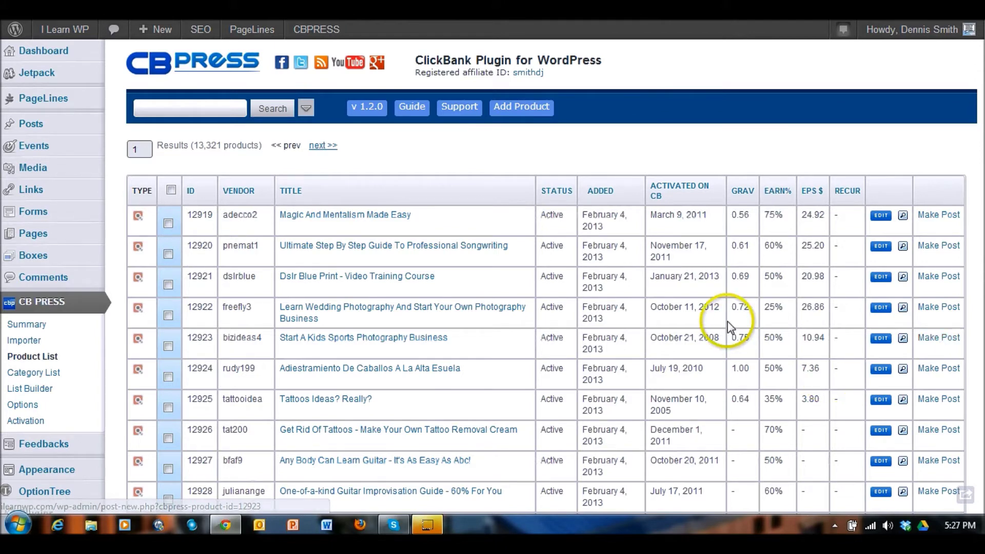
Open the CB Press Category List and scroll down to the WordPress category (ID 271, 33 products)
click(53, 375)
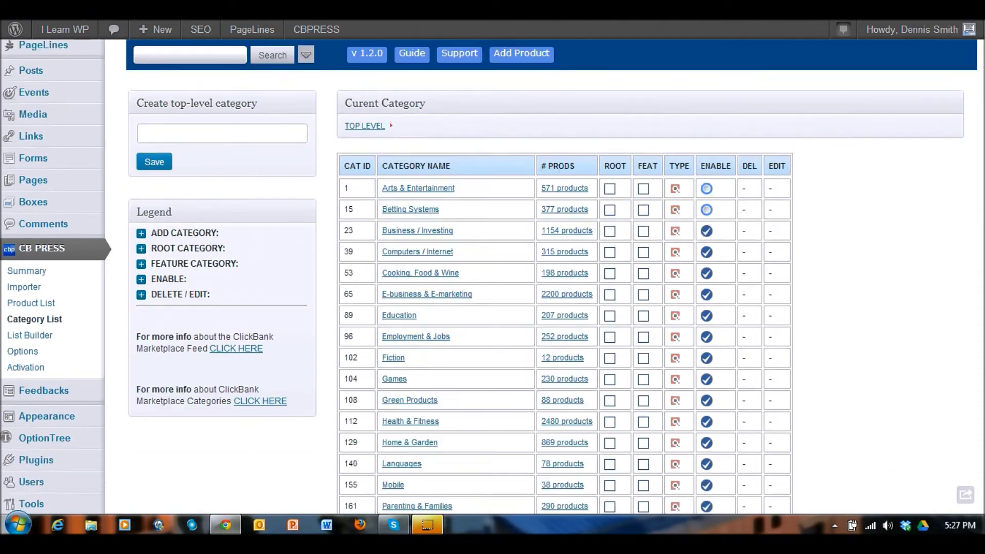
scroll(565, 277, down, 2)
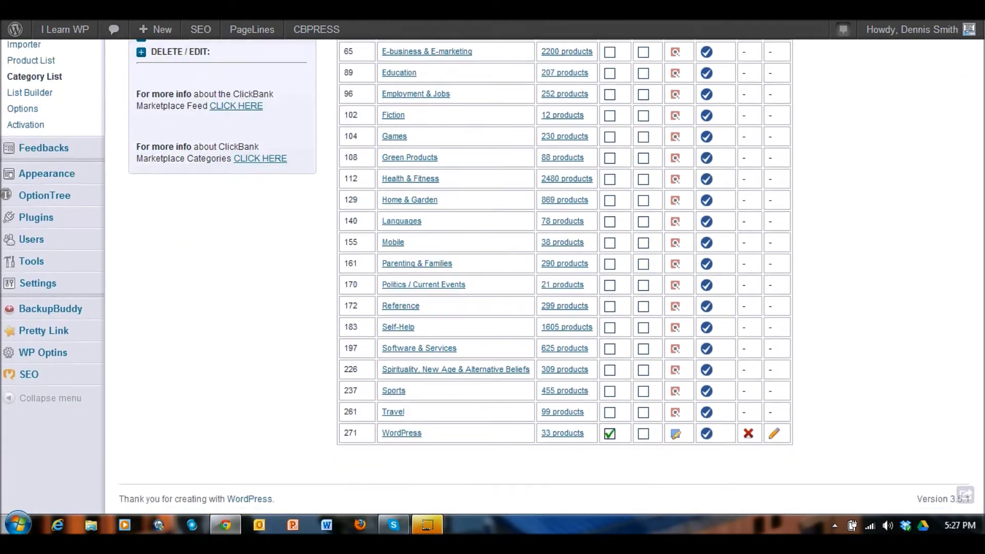
click(570, 439)
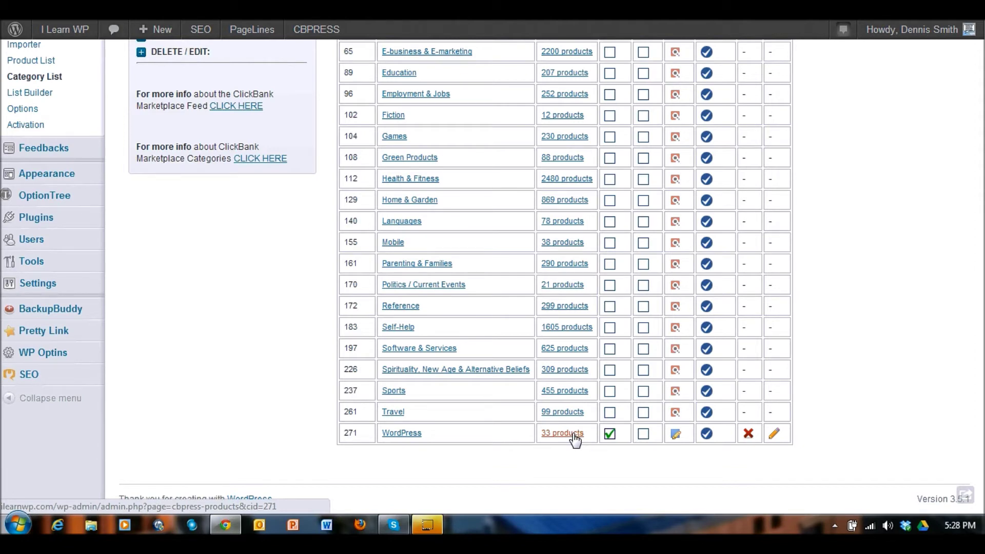
List the WordPress category's 33 products, check the GRAV and EARN% help, and preview Wp Pipeline's sales page
click(573, 435)
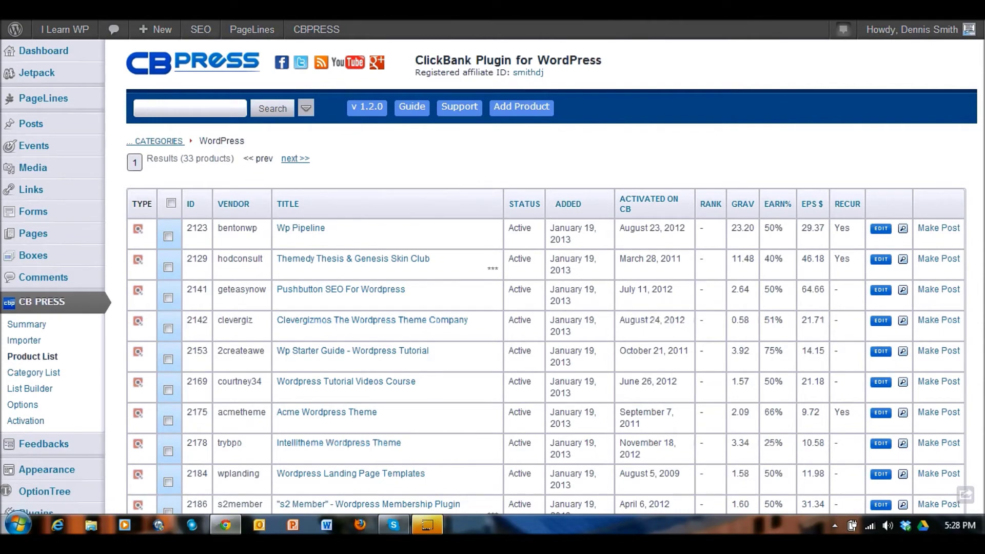
scroll(488, 277, down, 2)
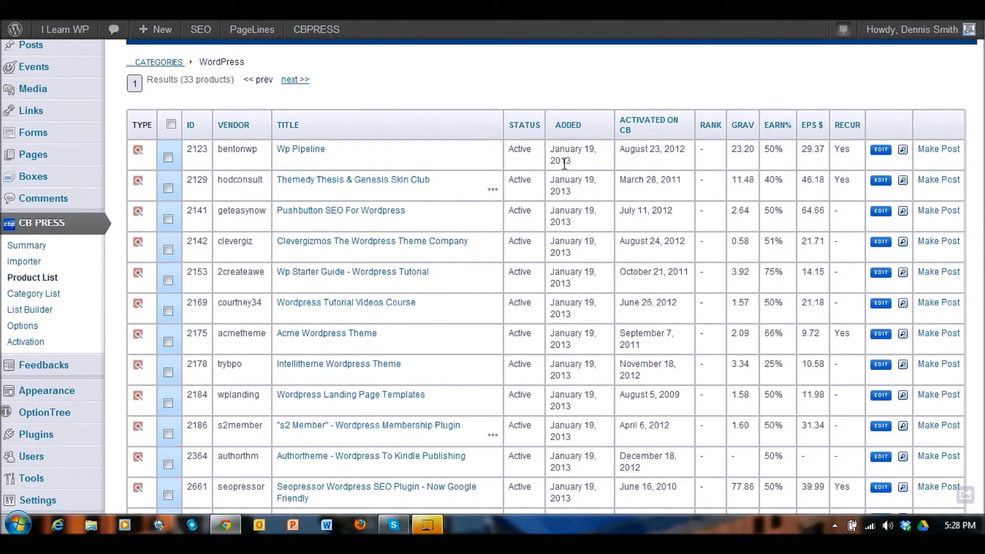
mouse_move(759, 114)
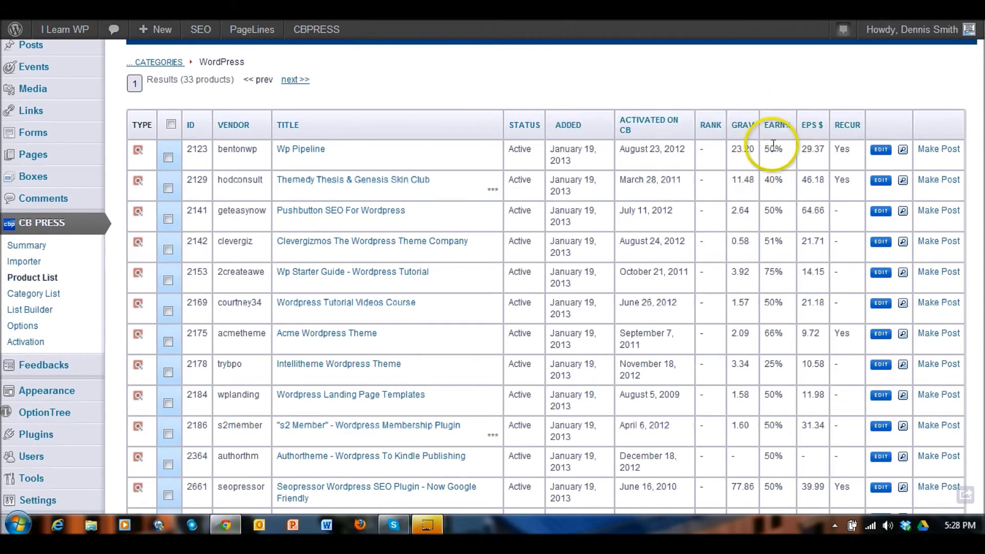
mouse_move(775, 129)
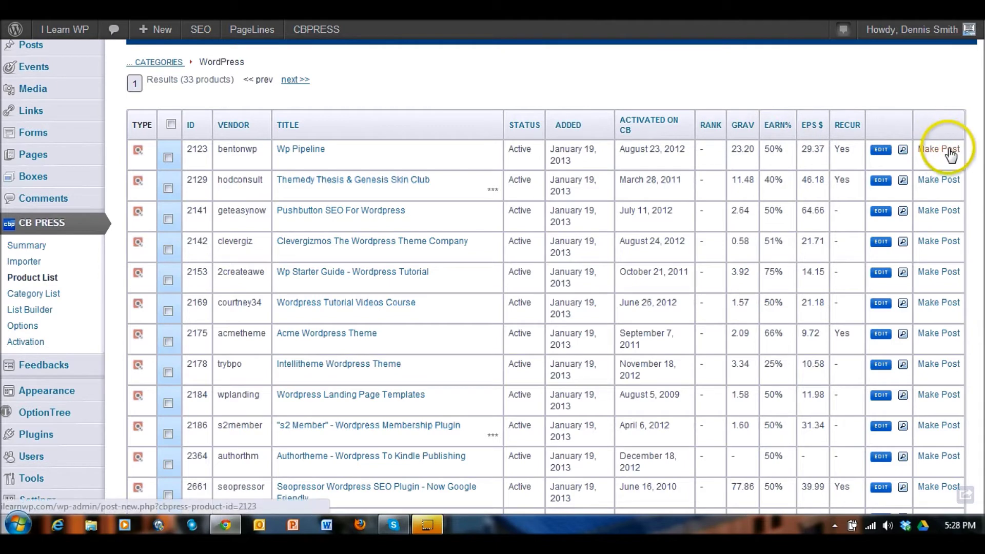
click(903, 151)
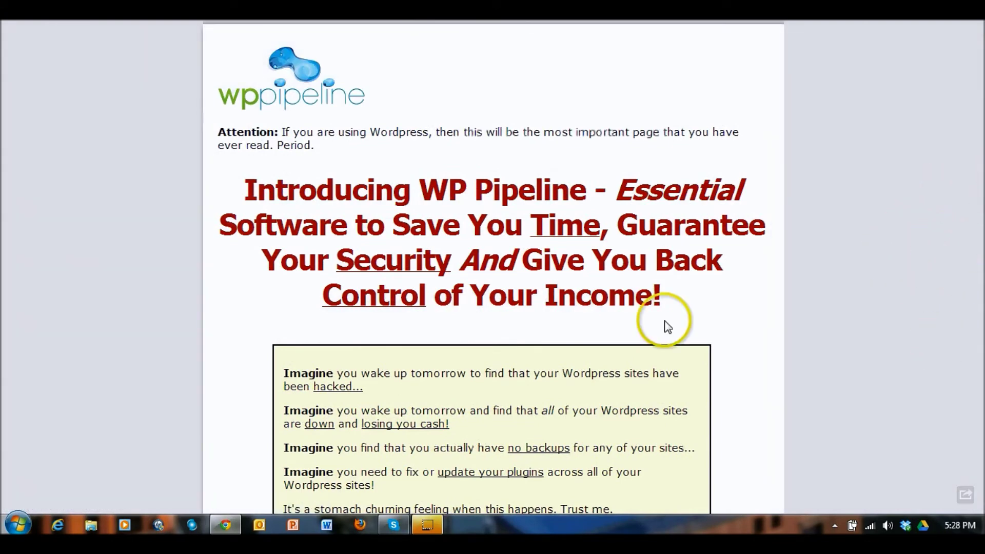
Go back from the WP Pipeline sales page to the WordPress category's product list
right_click(86, 222)
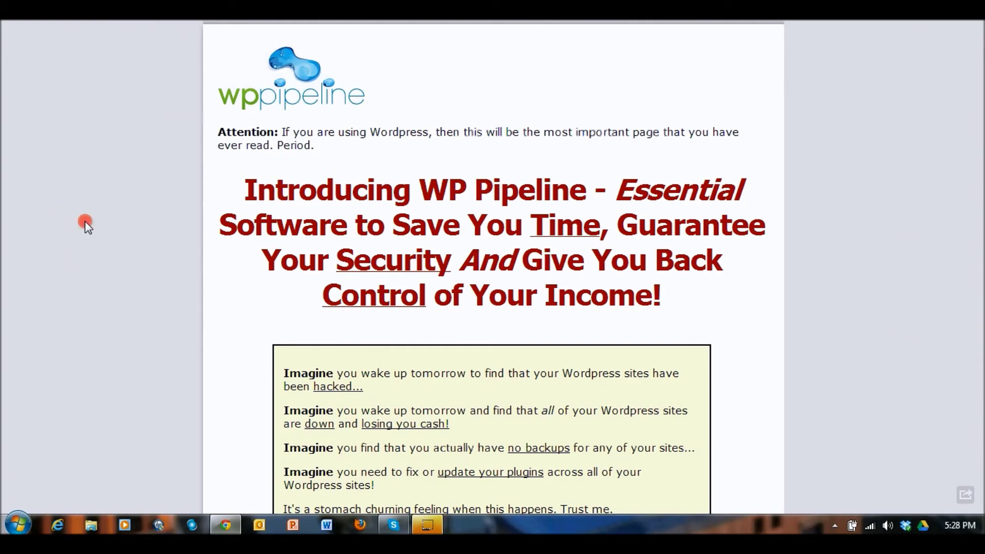
click(108, 232)
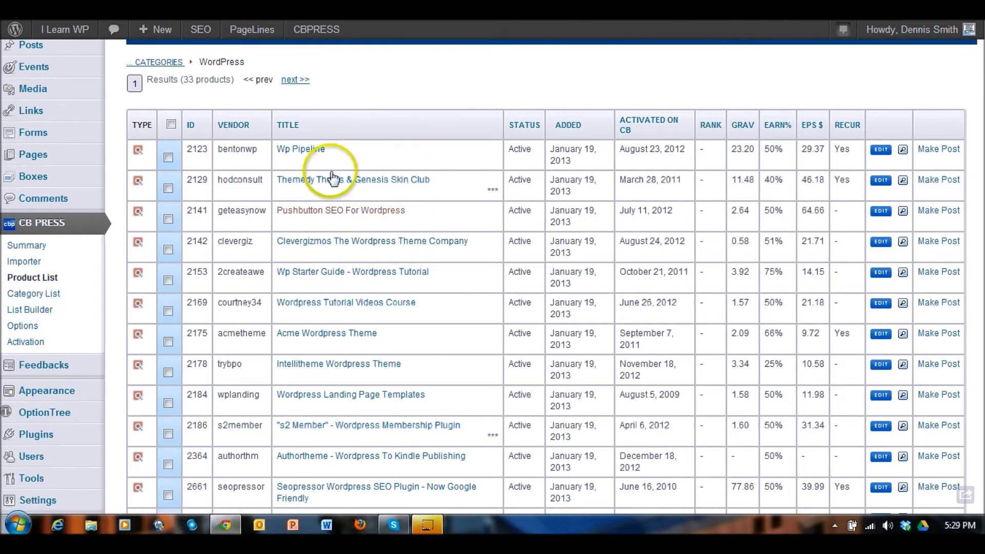
Open the Wp Pipeline product (2123) from the first row for editing
click(139, 153)
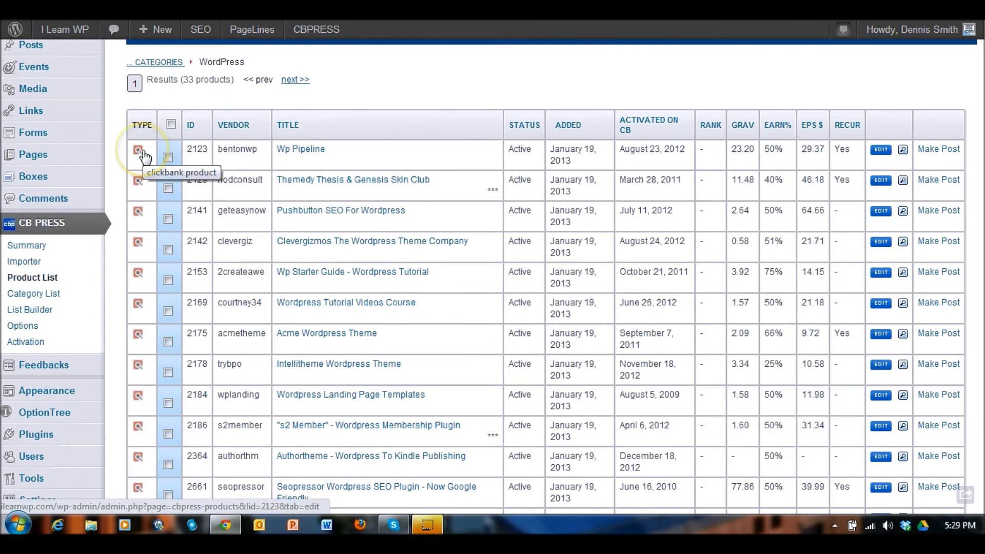
click(144, 152)
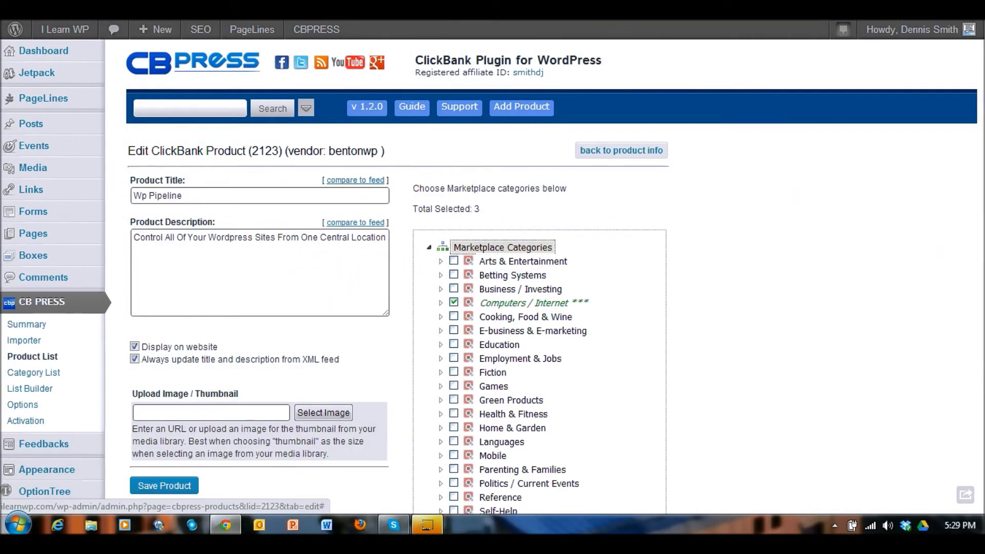
Scroll through Wp Pipeline's title, description and Marketplace Categories fields
scroll(957, 237, down, 3)
scroll(979, 239, up, 2)
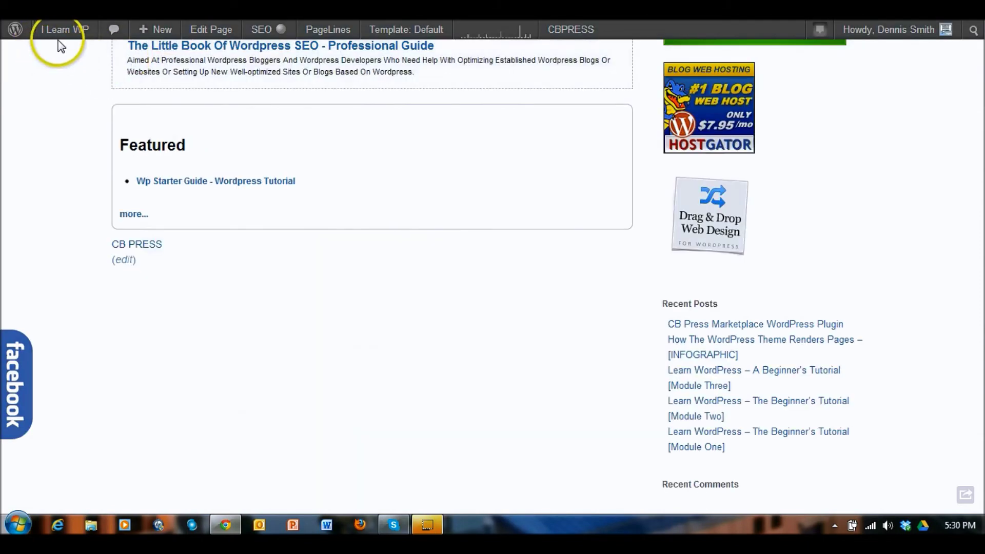
Go to the admin Dashboard, then visit the I Learn WP public home page
click(63, 32)
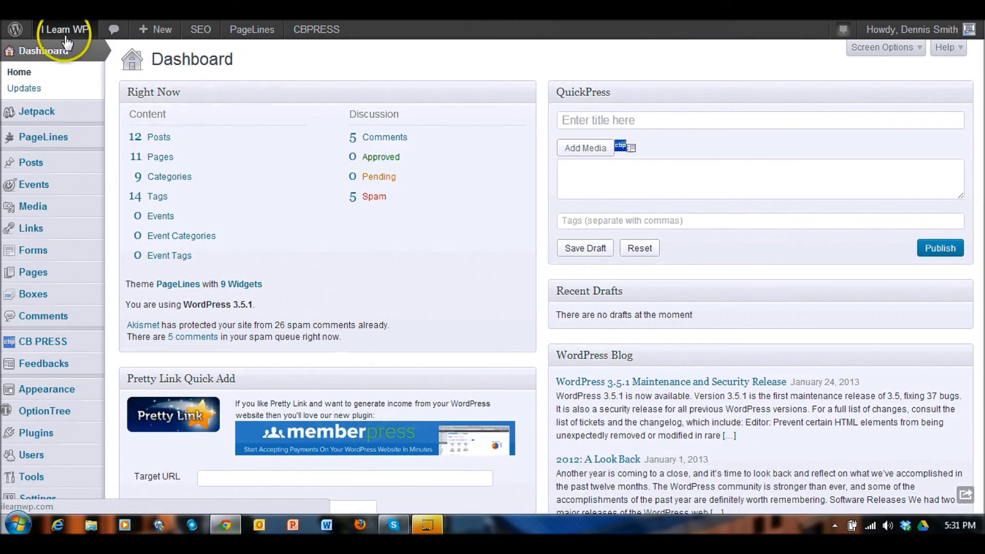
mouse_move(66, 40)
click(68, 40)
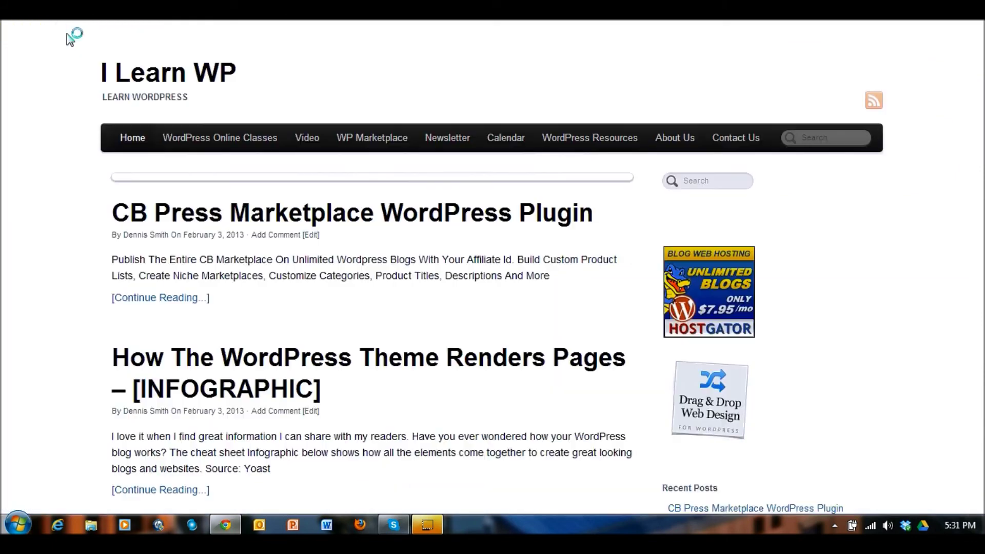
Go to the WP Marketplace page and scroll through its 33 WordPress results and Featured box
click(348, 142)
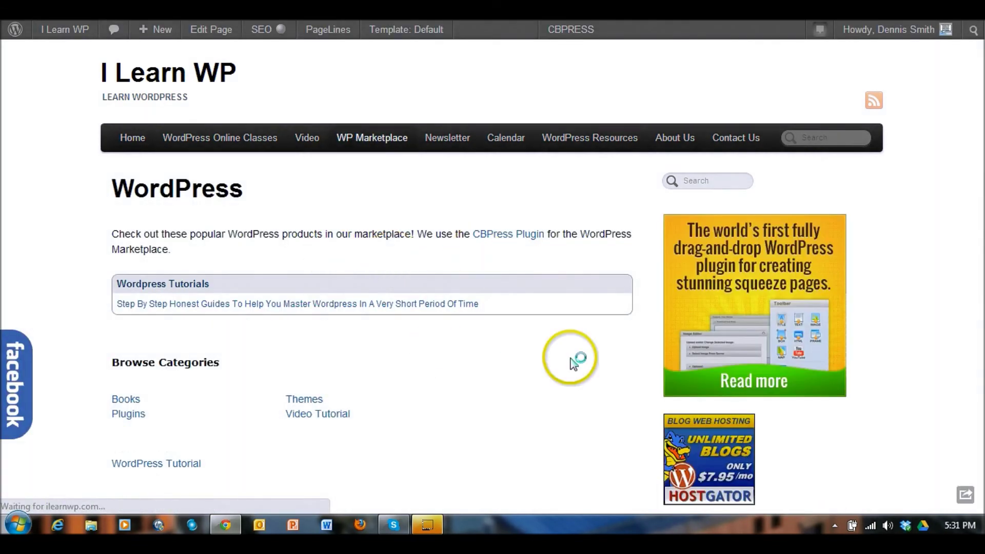
scroll(493, 277, down, 5)
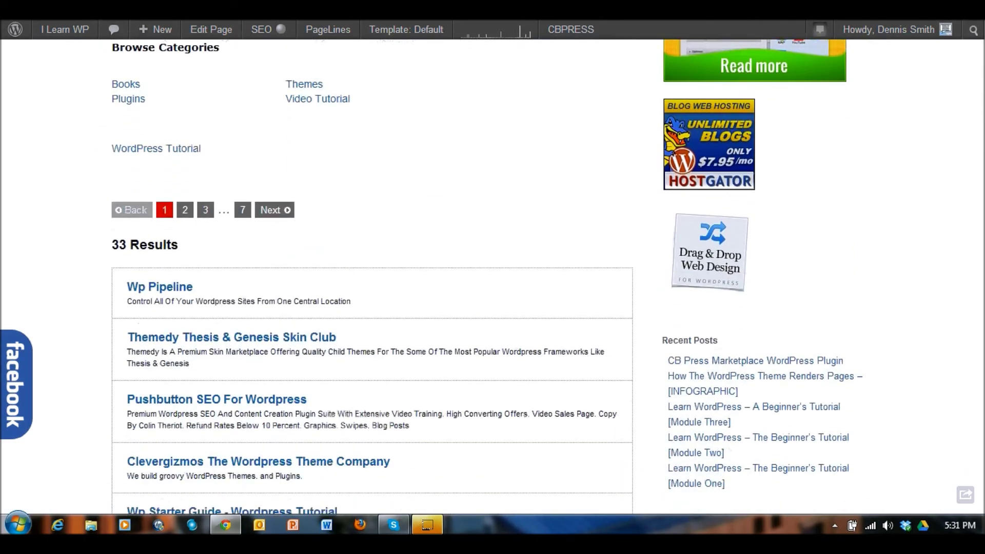
scroll(493, 277, down, 2)
scroll(493, 277, down, 1)
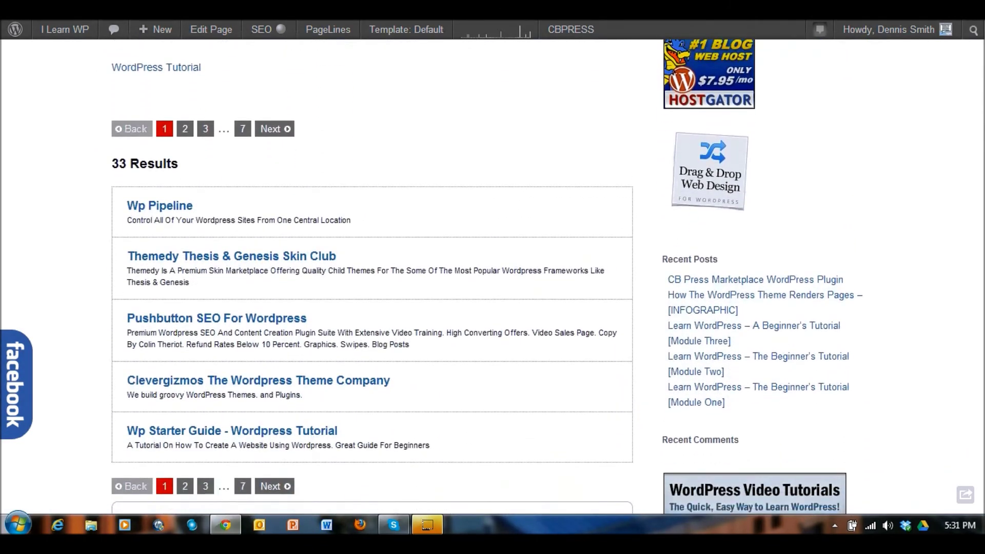
scroll(493, 277, down, 2)
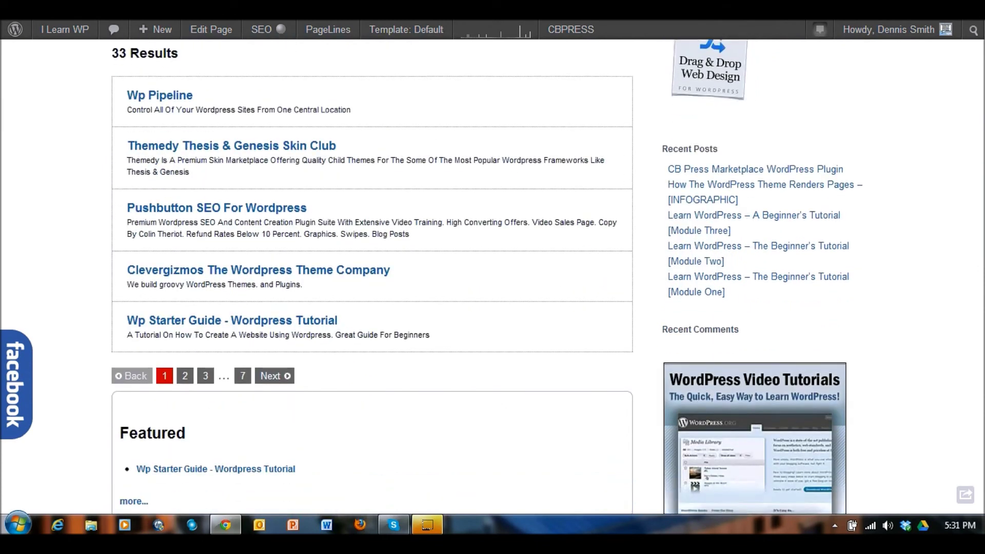
scroll(492, 277, down, 1)
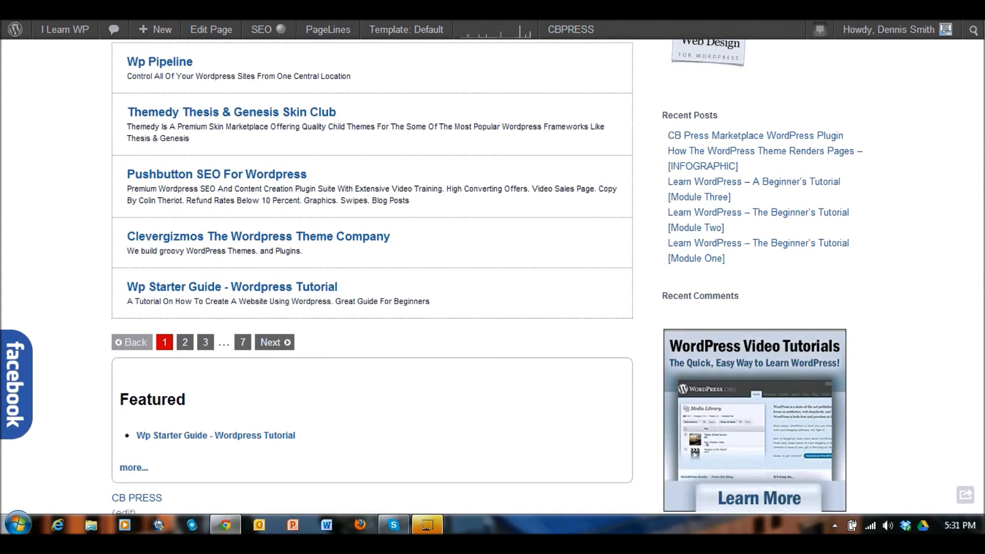
scroll(483, 277, down, 1)
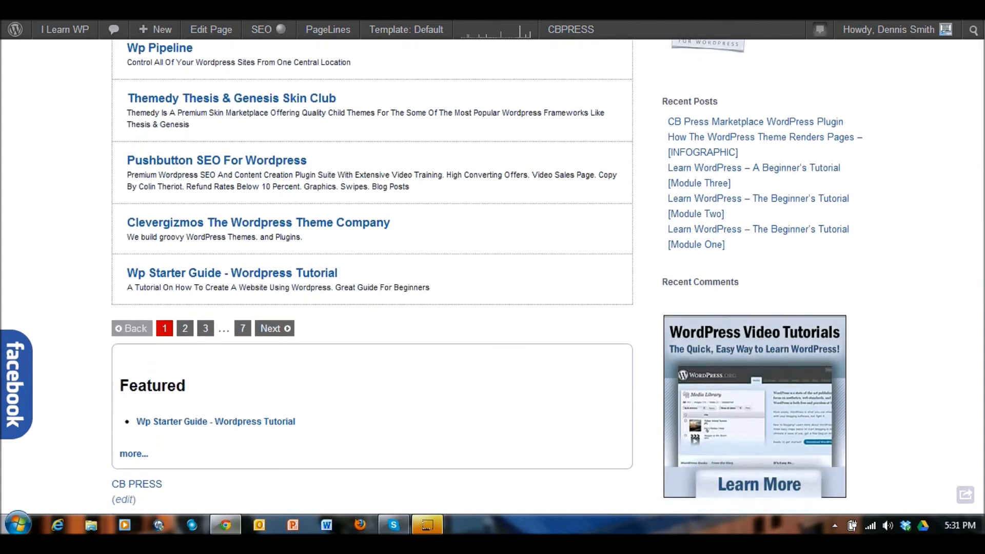
scroll(482, 277, down, 2)
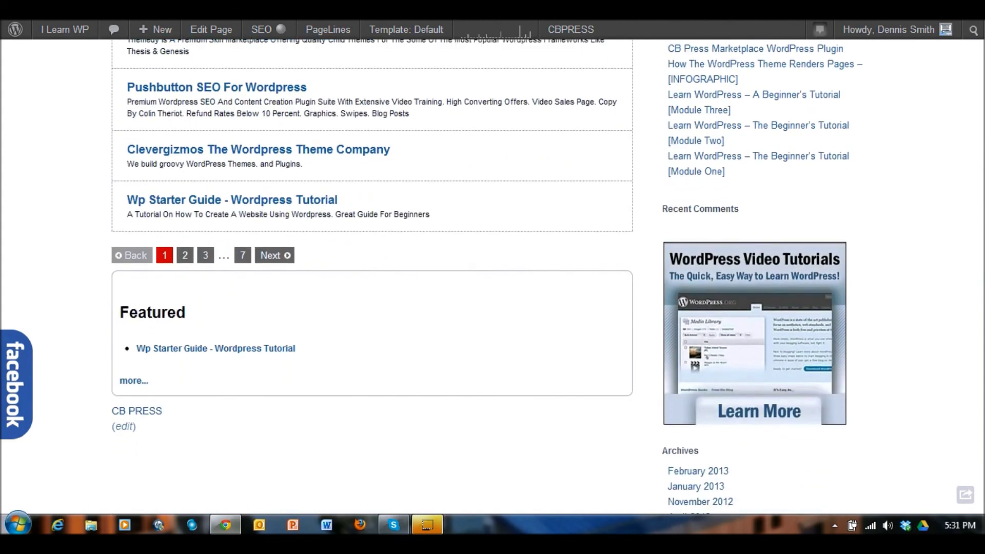
scroll(483, 277, down, 1)
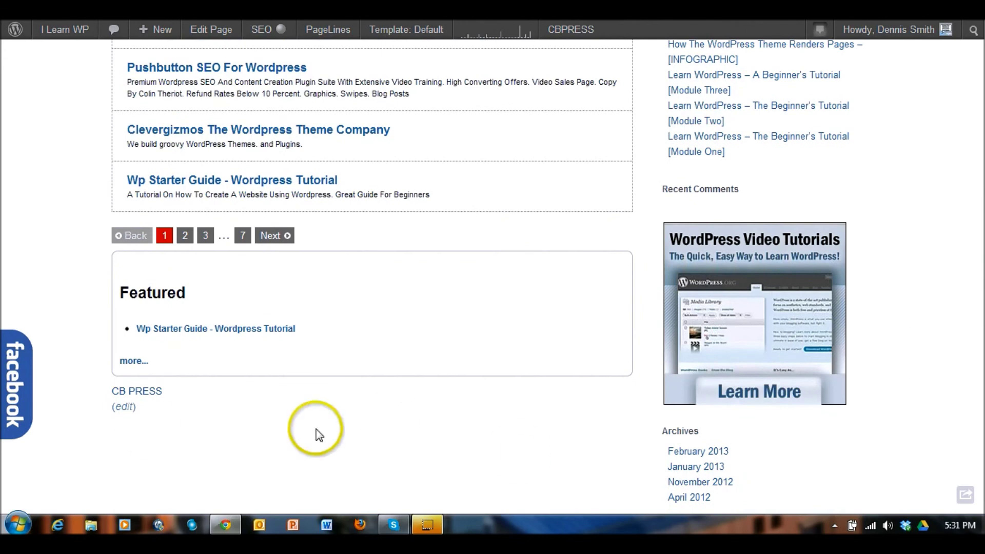